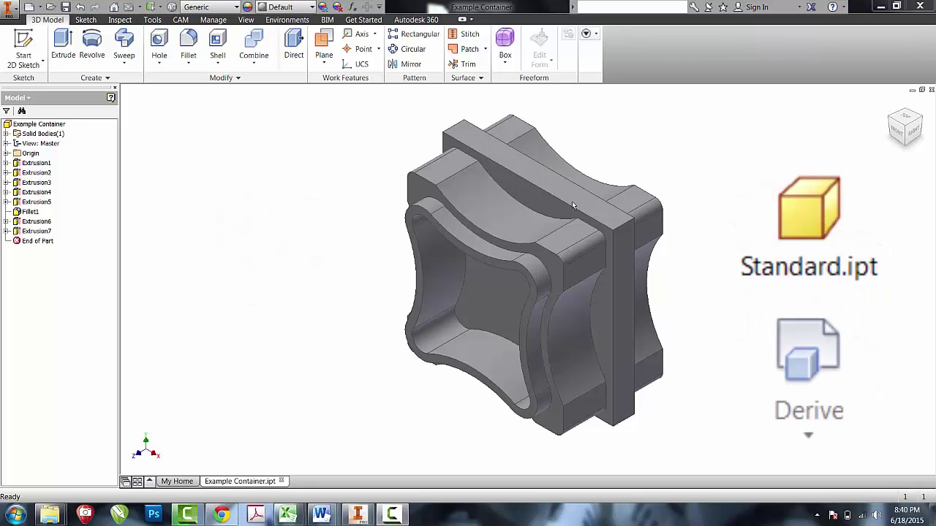
Step: Create a new part from the Standard.ipt template and derive the solid body of Example Container into it
{"action": "left_click", "coordinate": [27, 8]}
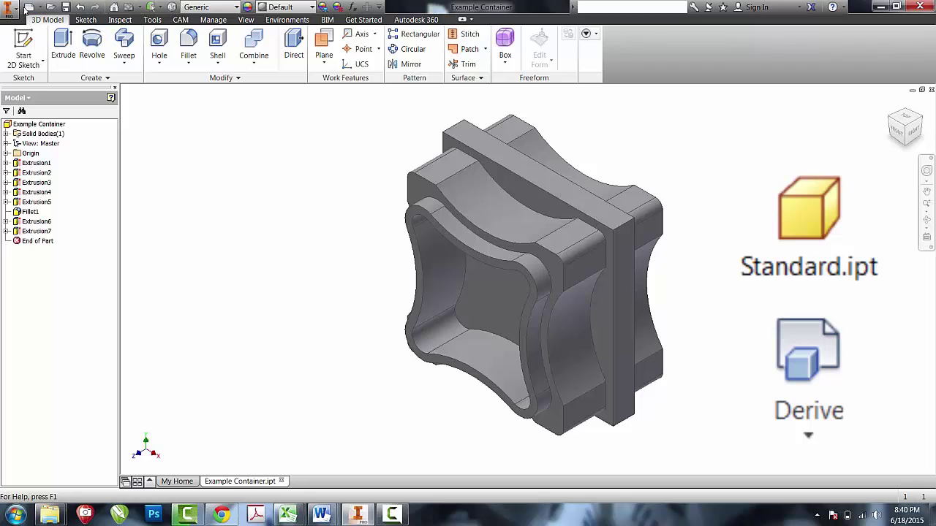
{"action": "double_click", "coordinate": [495, 195]}
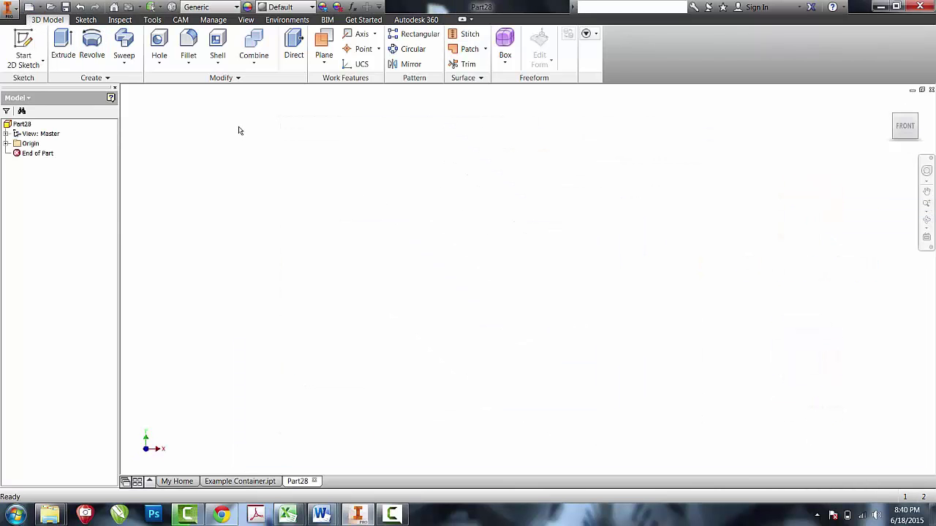
{"action": "left_click", "coordinate": [124, 64]}
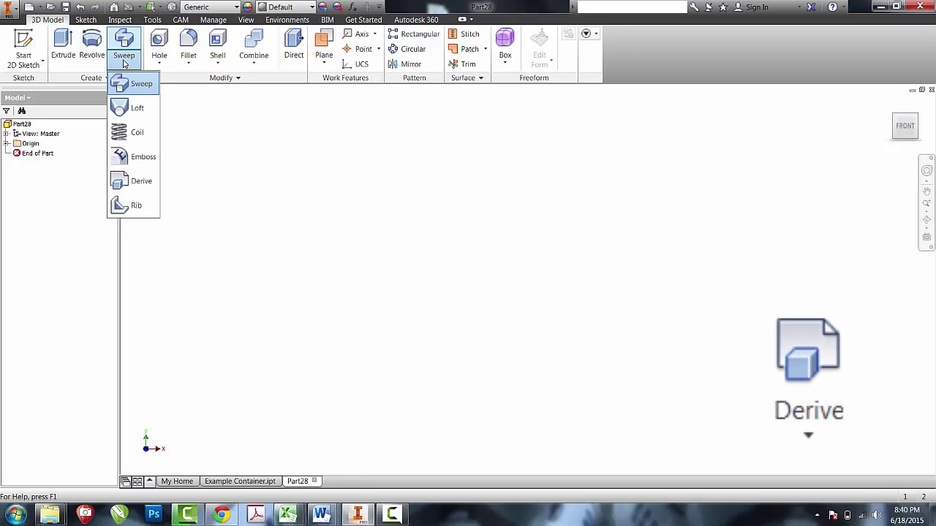
{"action": "left_click", "coordinate": [134, 180]}
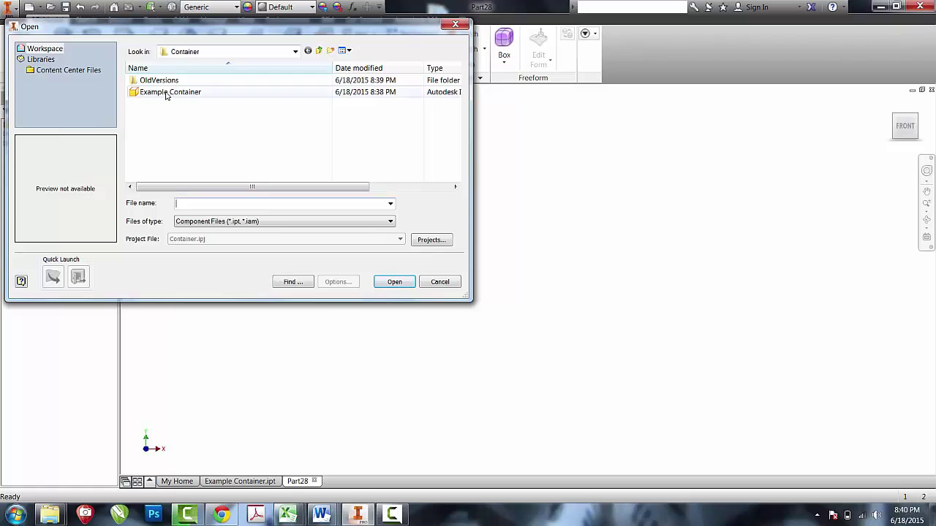
{"action": "left_click", "coordinate": [167, 93]}
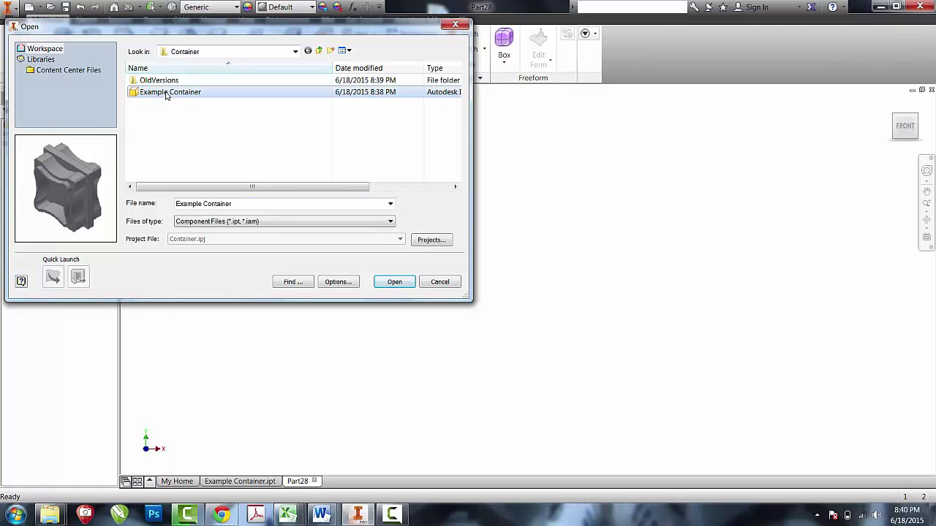
{"action": "left_click", "coordinate": [393, 282]}
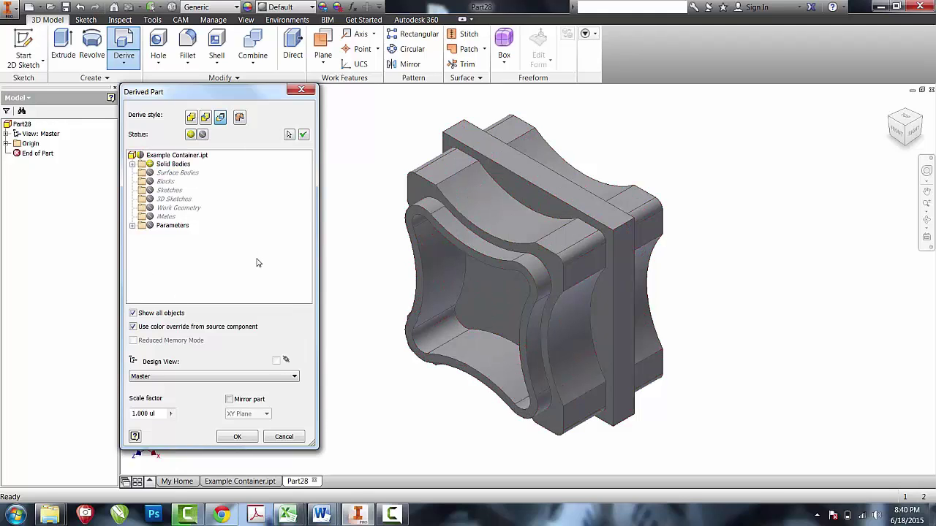
{"action": "left_click", "coordinate": [238, 436]}
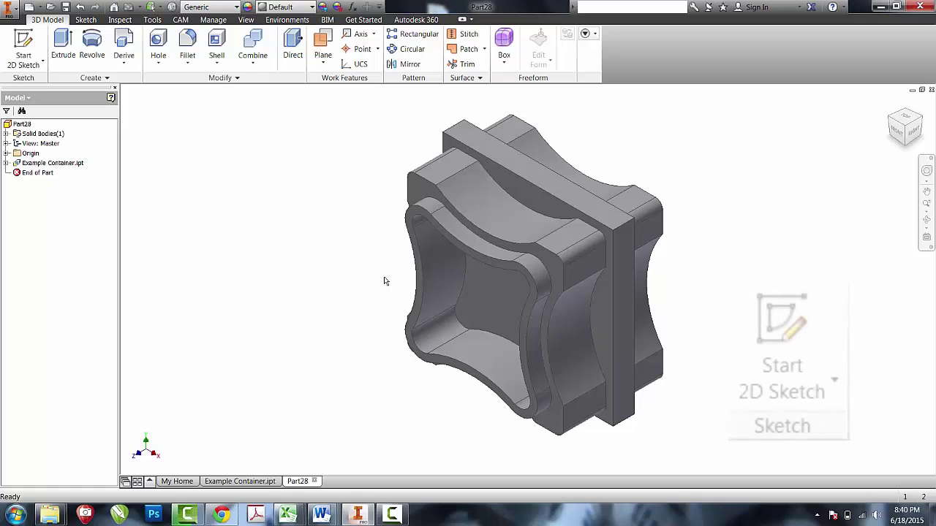
Step: Sketch a rectangle about 1.59 by 3 in on the flange's right face, from its upper rear corner past the container's front
{"action": "key", "text": "s"}
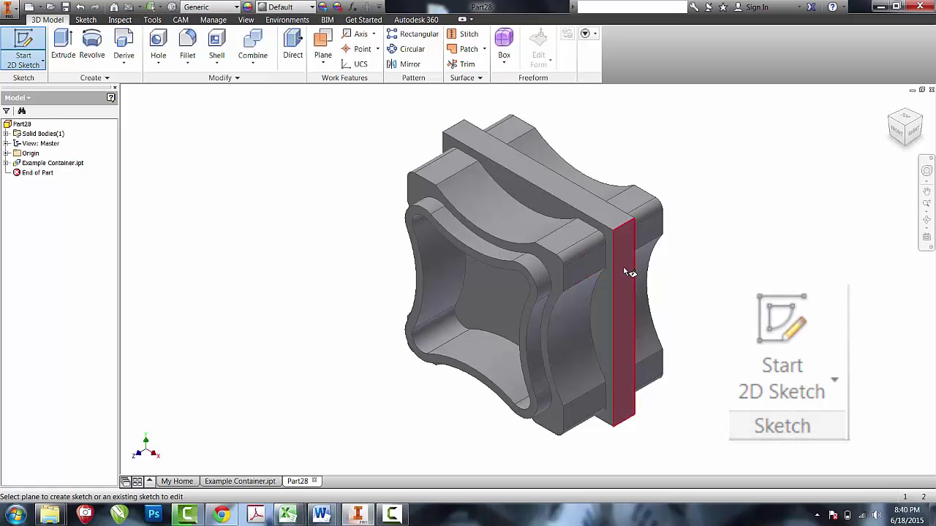
{"action": "left_click", "coordinate": [627, 271]}
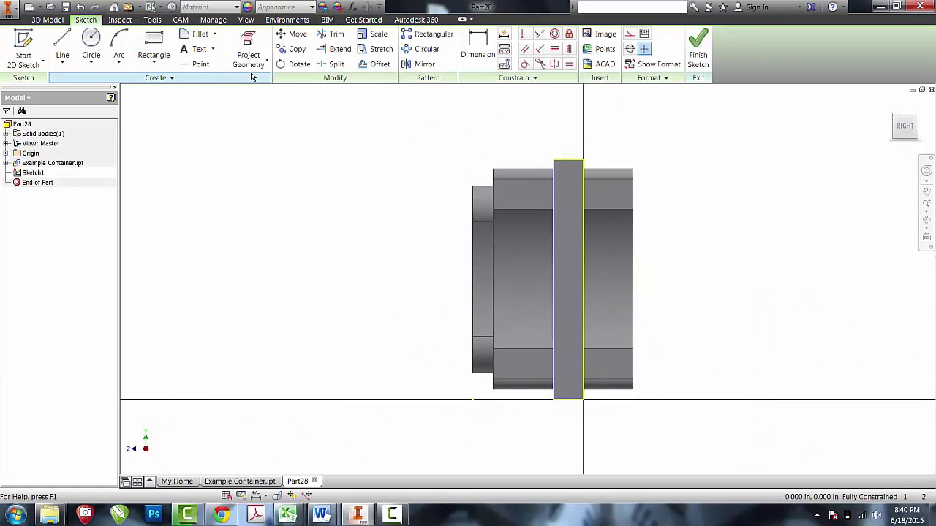
{"action": "key", "text": "r"}
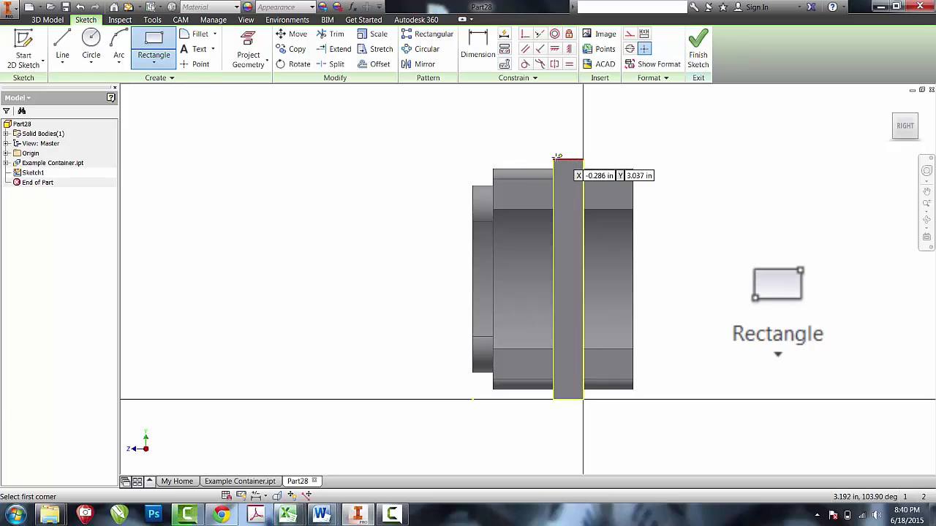
{"action": "left_click", "coordinate": [583, 158]}
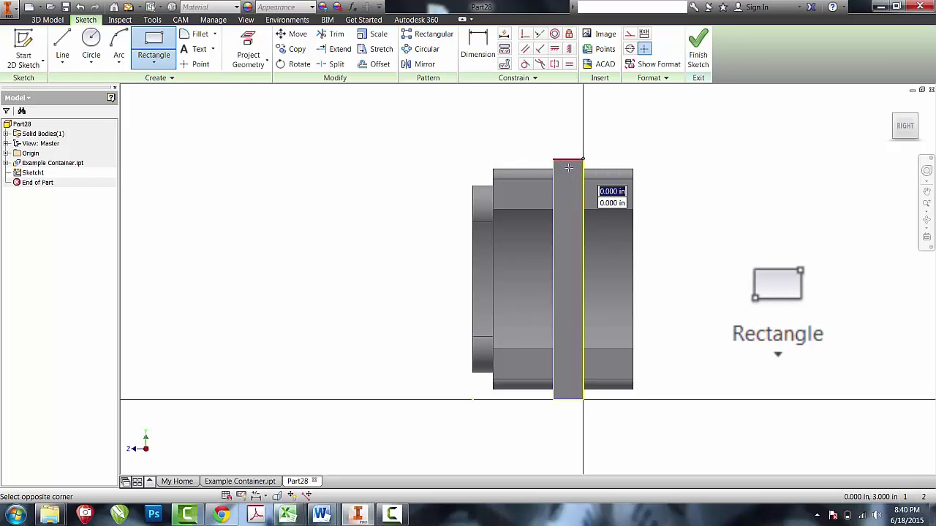
{"action": "left_click", "coordinate": [455, 400]}
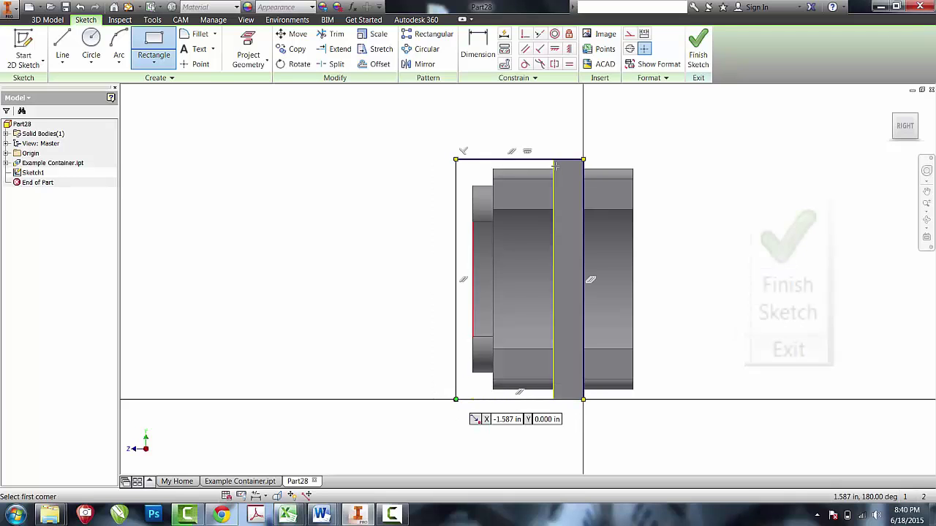
{"action": "left_click", "coordinate": [698, 49]}
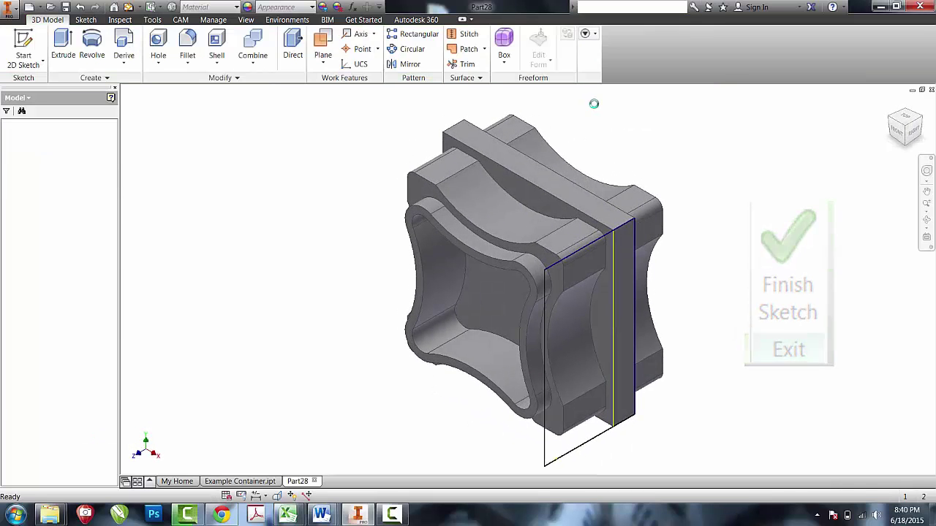
Step: Extrude both regions of the rectangle as a cut through All to remove the flange and front section
{"action": "left_click", "coordinate": [71, 60]}
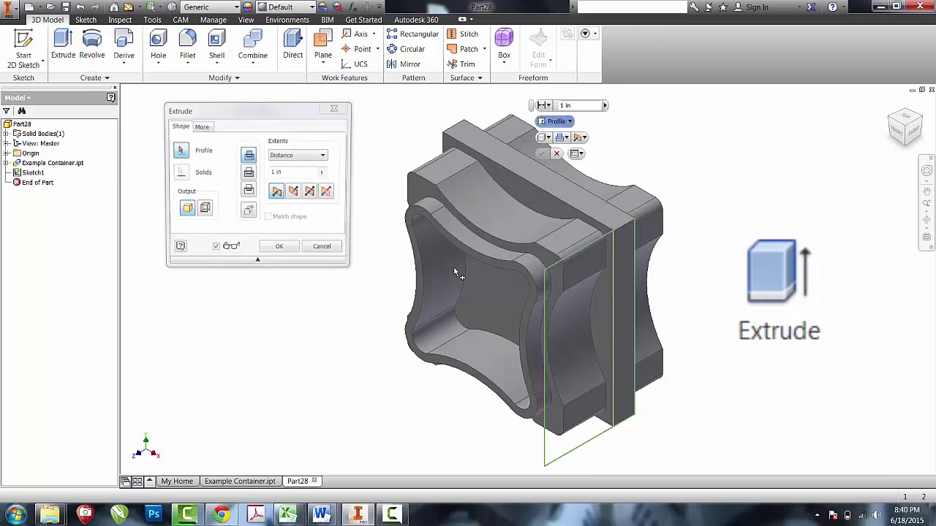
{"action": "left_click", "coordinate": [562, 307]}
{"action": "left_click", "coordinate": [627, 298]}
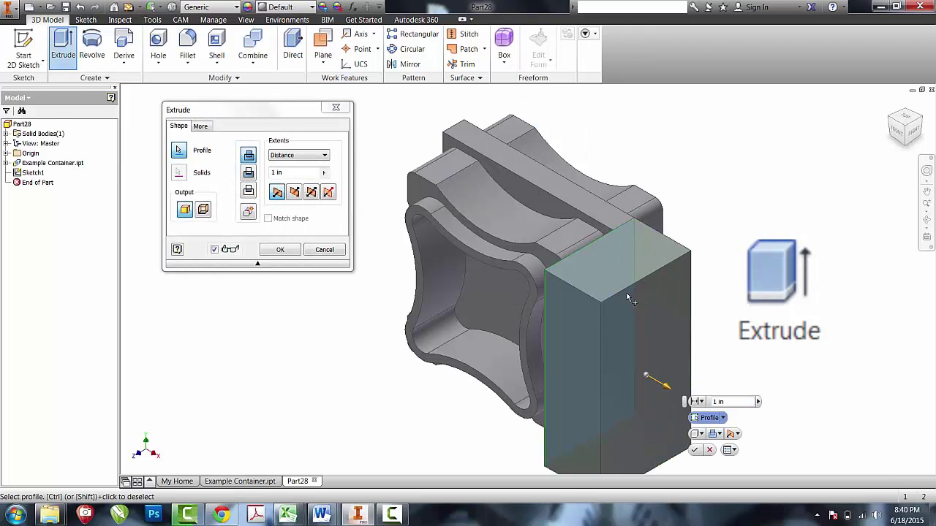
{"action": "left_click", "coordinate": [249, 173]}
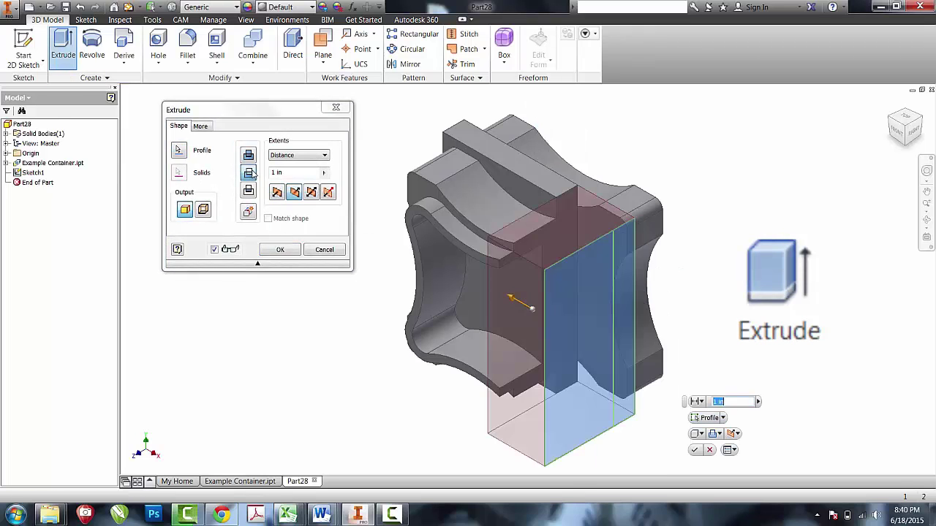
{"action": "left_click", "coordinate": [289, 155]}
{"action": "left_click", "coordinate": [289, 197]}
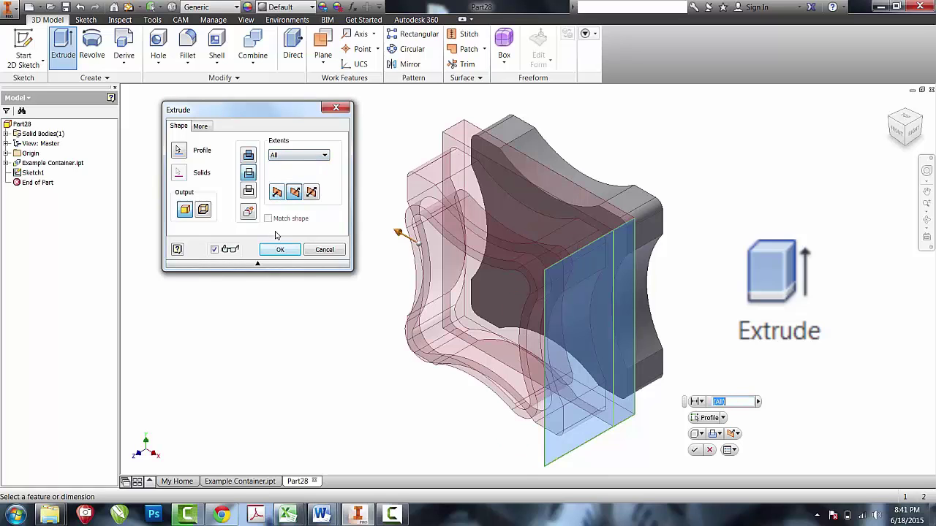
{"action": "left_click", "coordinate": [279, 250]}
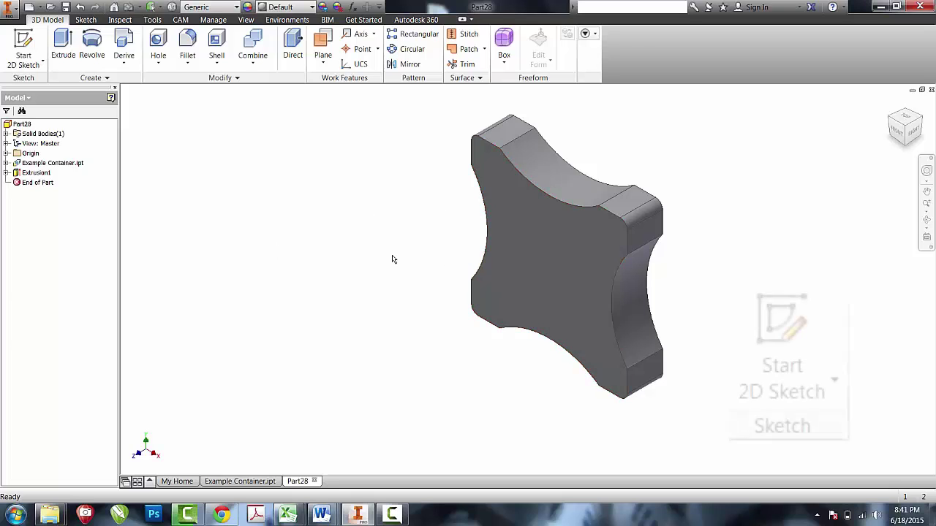
Step: Start a sketch on the front cut face and draw a diagonal line between the upper-left and lower-right corner arc centres
{"action": "left_click", "coordinate": [38, 50]}
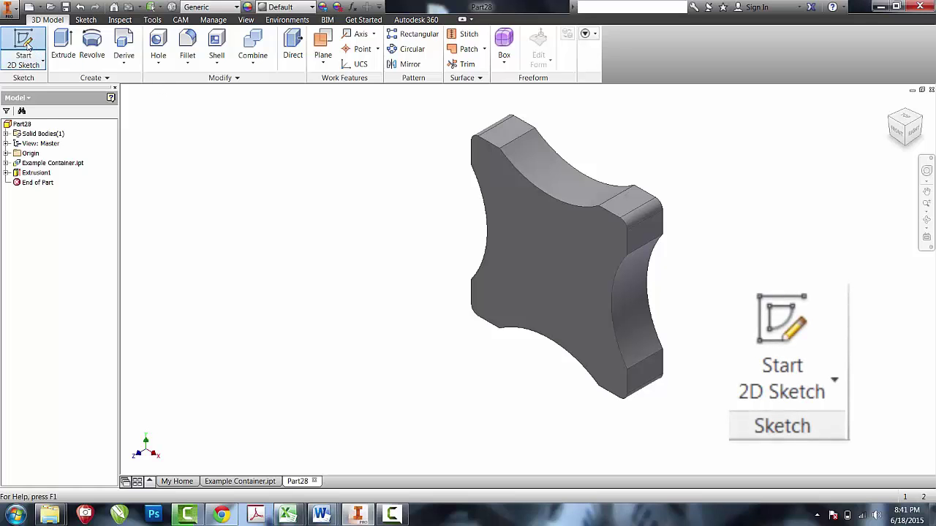
{"action": "left_click", "coordinate": [515, 234]}
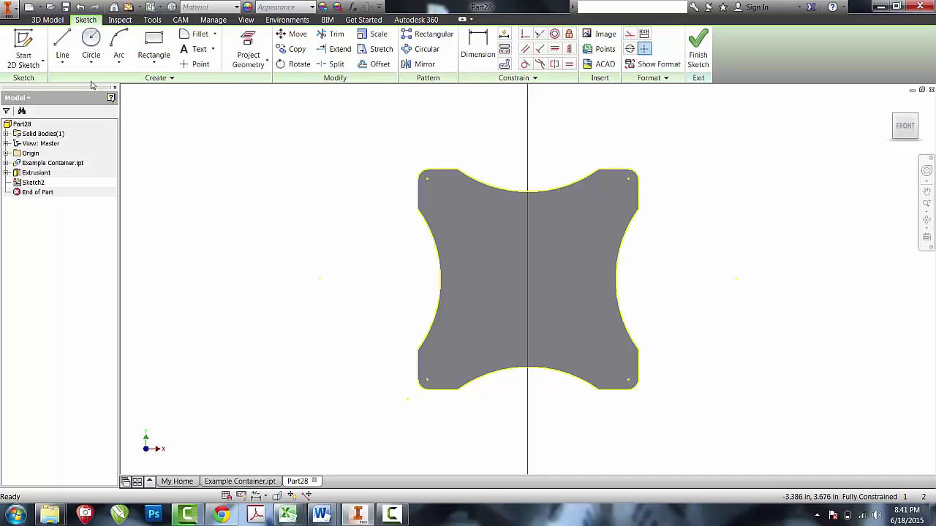
{"action": "left_click", "coordinate": [63, 53]}
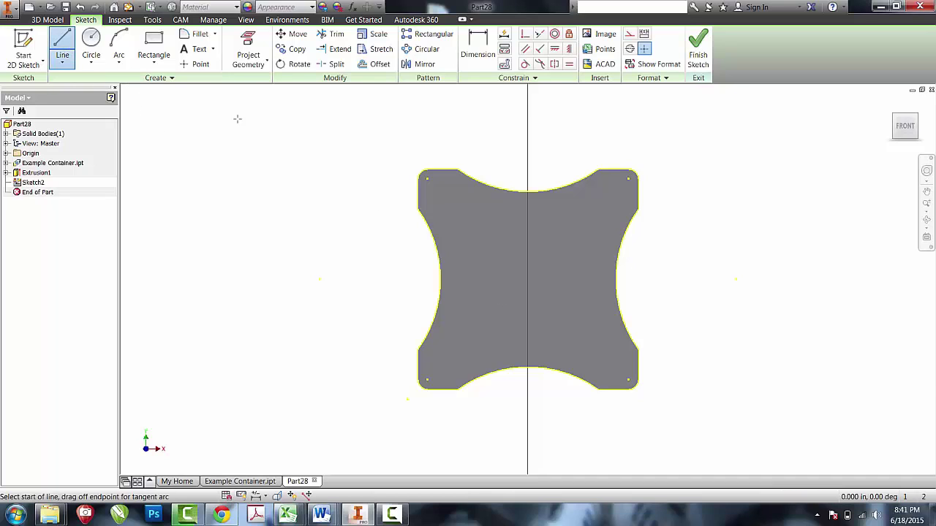
{"action": "left_click", "coordinate": [427, 179]}
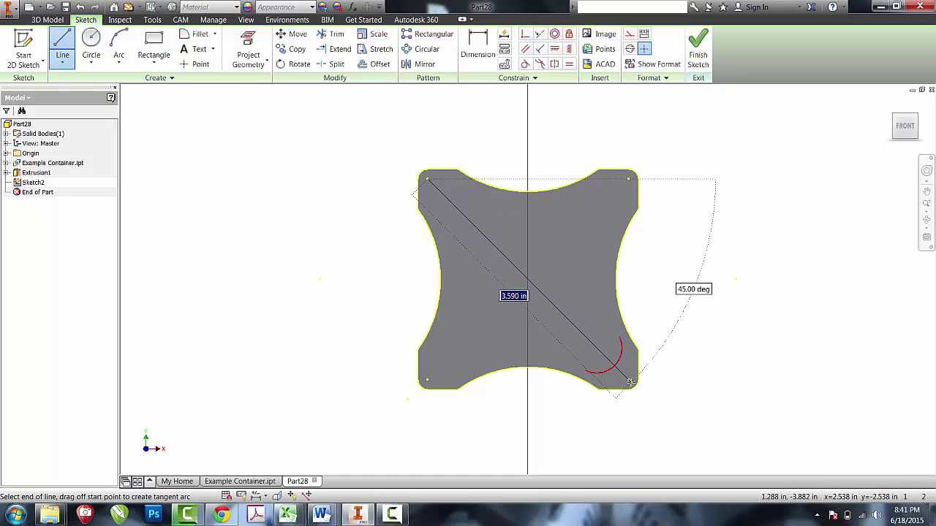
{"action": "left_click", "coordinate": [628, 380]}
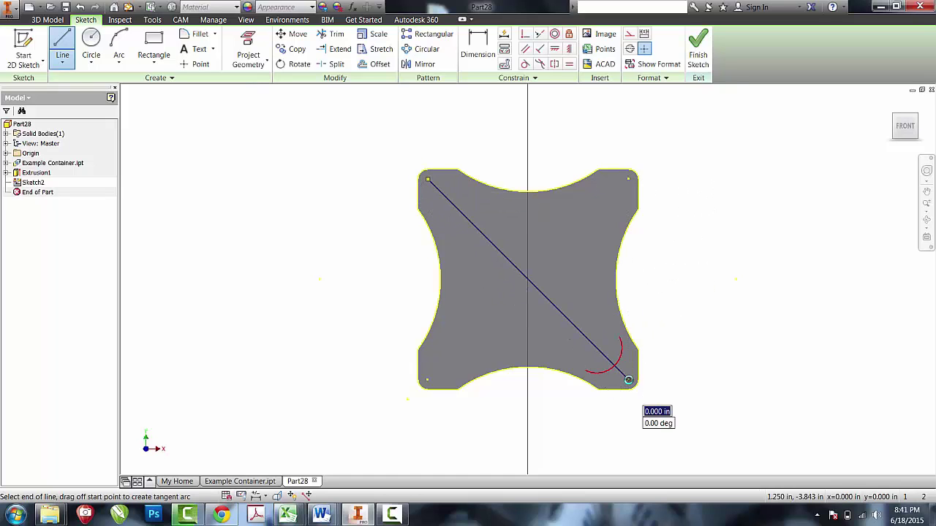
Step: Draw a 1.25 in diameter circle centred on the diagonal's midpoint and finish the sketch
{"action": "left_click", "coordinate": [95, 54]}
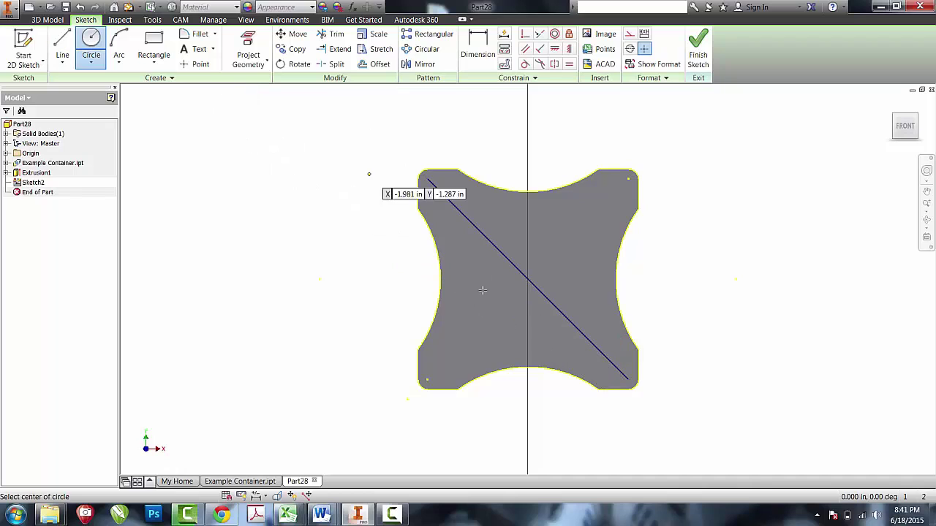
{"action": "left_click", "coordinate": [526, 278]}
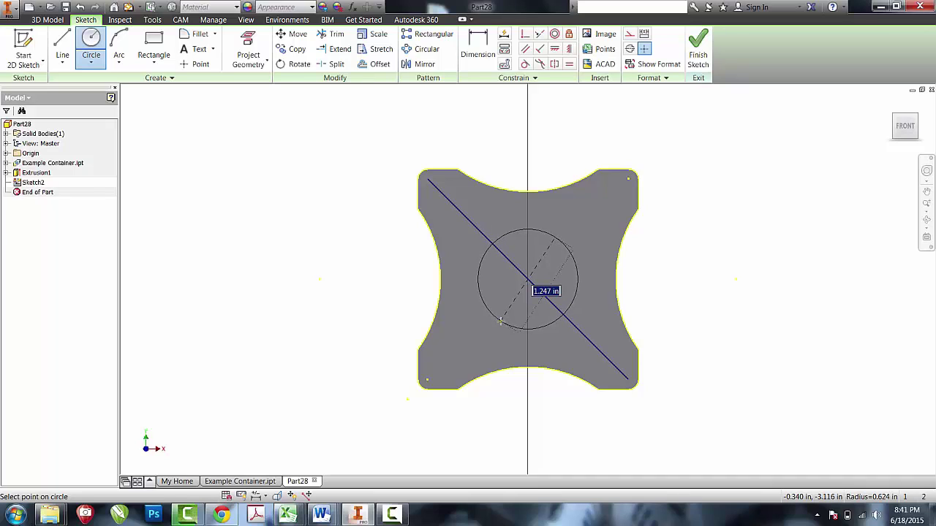
{"action": "type", "text": "1"}
{"action": "key", "text": "Return"}
{"action": "left_click", "coordinate": [690, 58]}
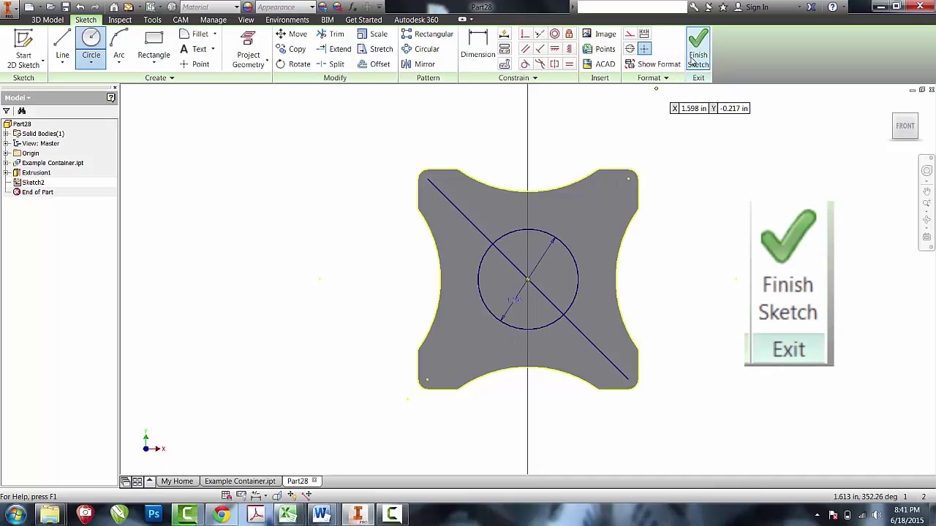
Step: Extrude the full face profile, including the circle area, as a 0.25 in deep cut into the body
{"action": "left_click", "coordinate": [63, 45]}
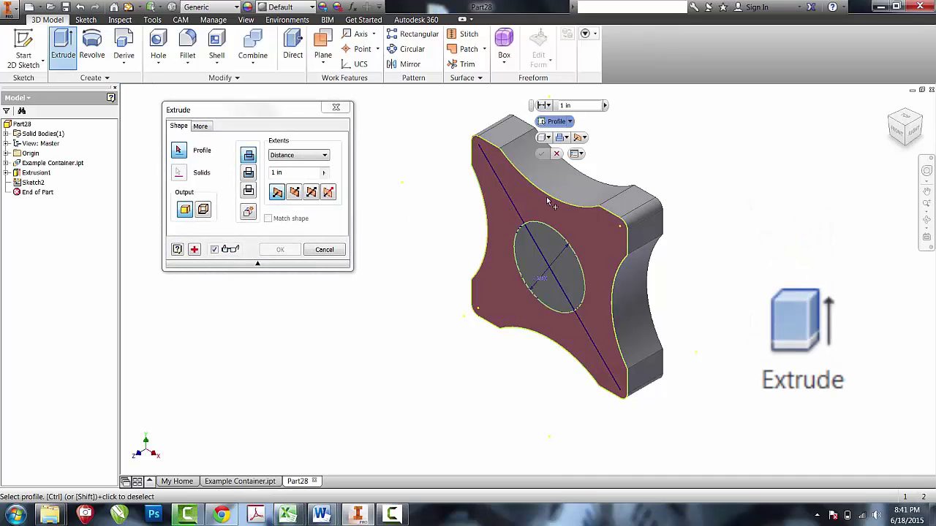
{"action": "left_click", "coordinate": [547, 276]}
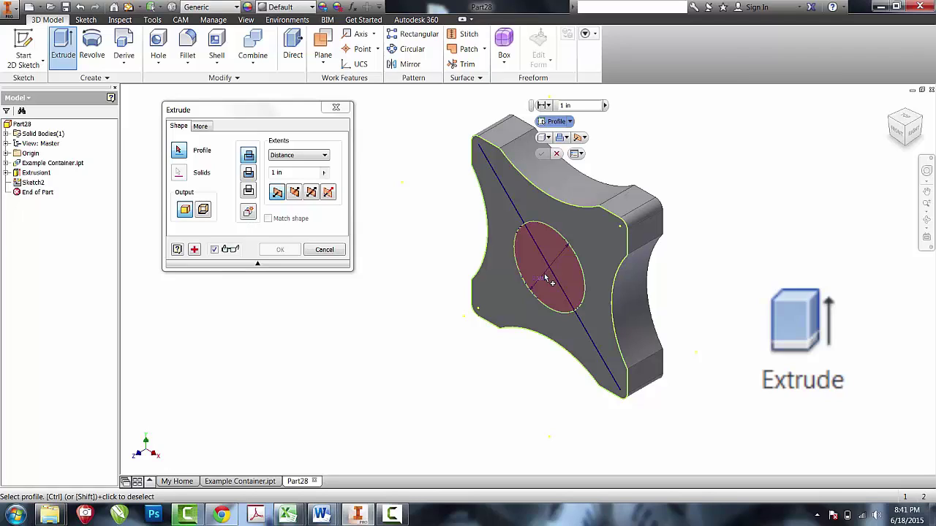
{"action": "left_click", "coordinate": [574, 222]}
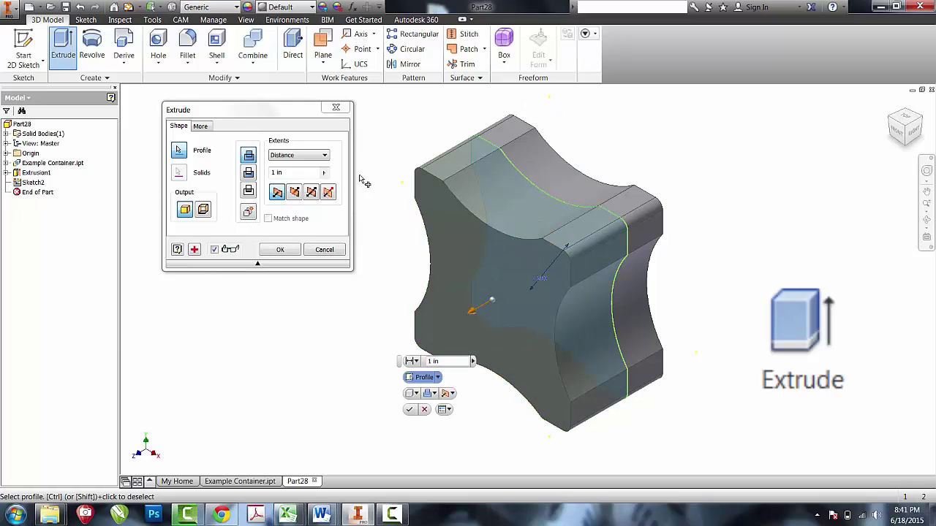
{"action": "left_click", "coordinate": [246, 173]}
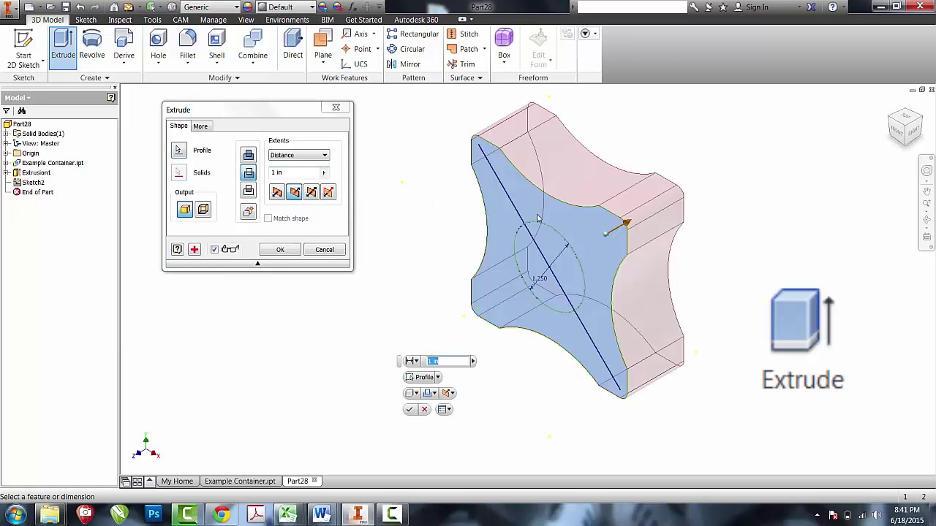
{"action": "left_click", "coordinate": [301, 171]}
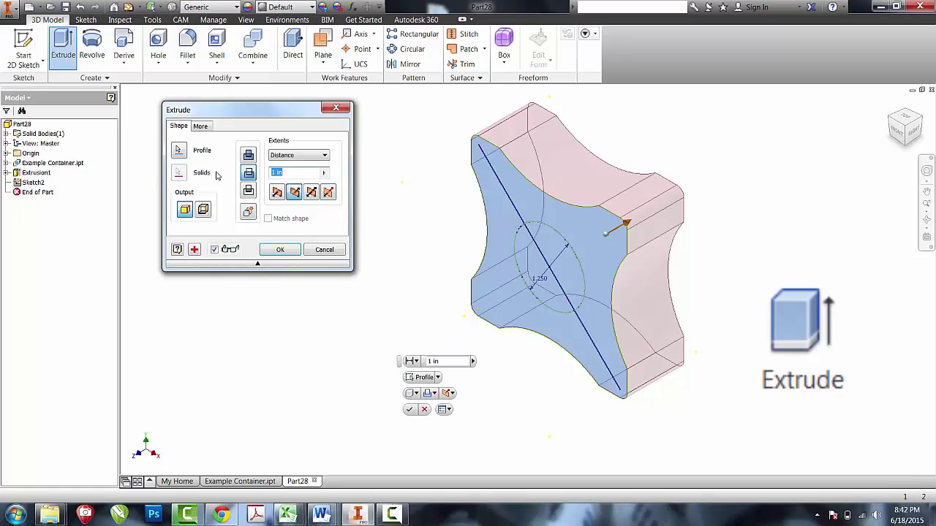
{"action": "type", "text": ".25"}
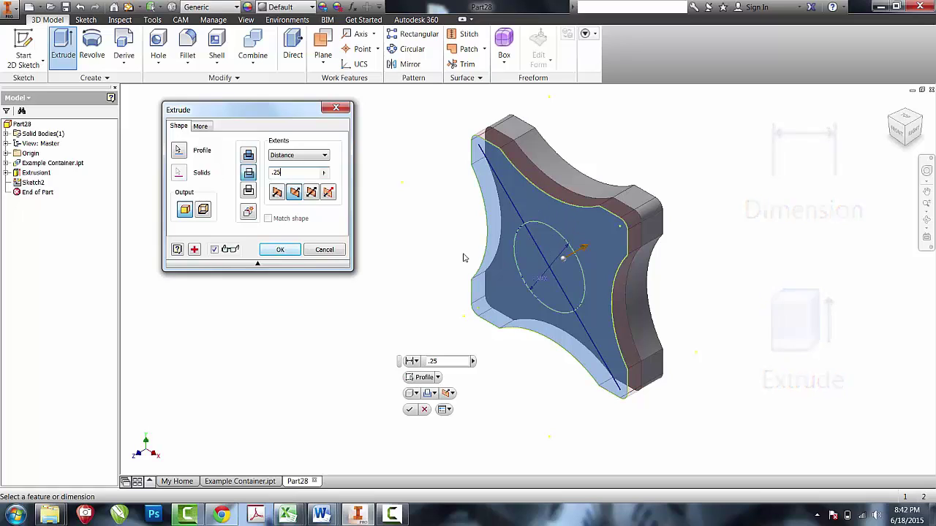
{"action": "left_click", "coordinate": [279, 254]}
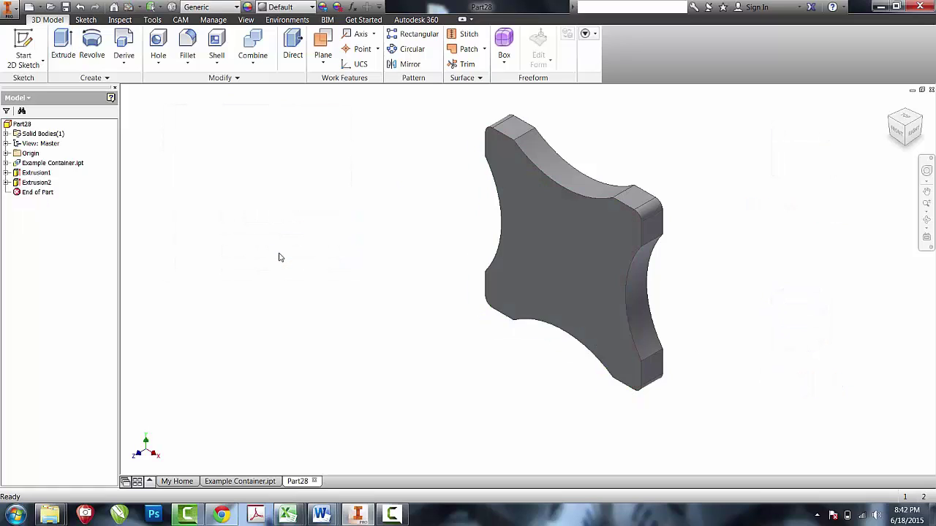
Step: Share the circle sketch used by the second extrusion so other features can reuse it
{"action": "left_click", "coordinate": [5, 182]}
{"action": "right_click", "coordinate": [25, 194]}
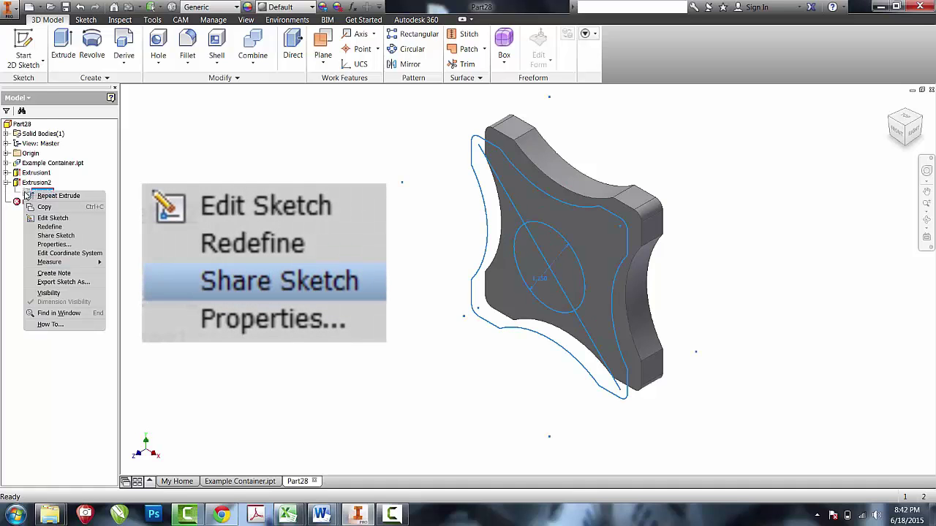
{"action": "left_click", "coordinate": [64, 237]}
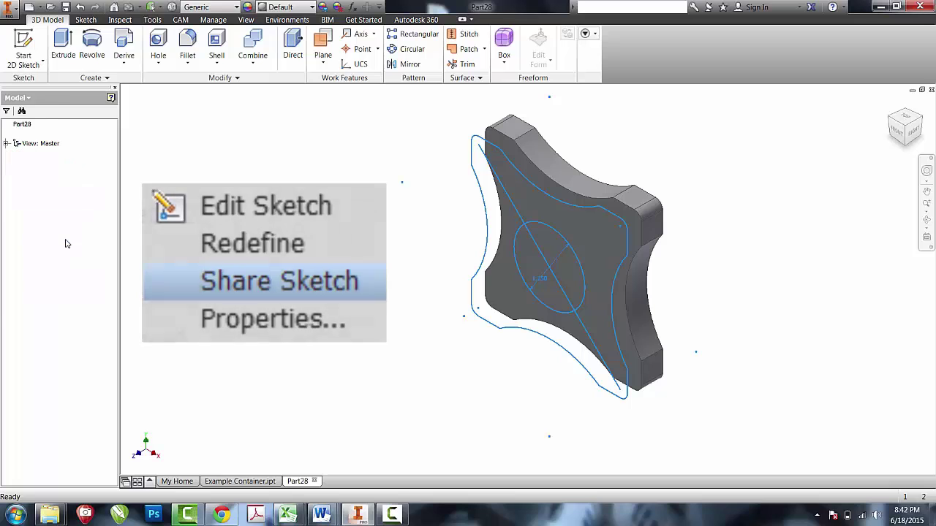
Step: Loft a solid from the body's front face outline to the 1.25 in circle loop of the shared sketch
{"action": "left_click", "coordinate": [119, 67]}
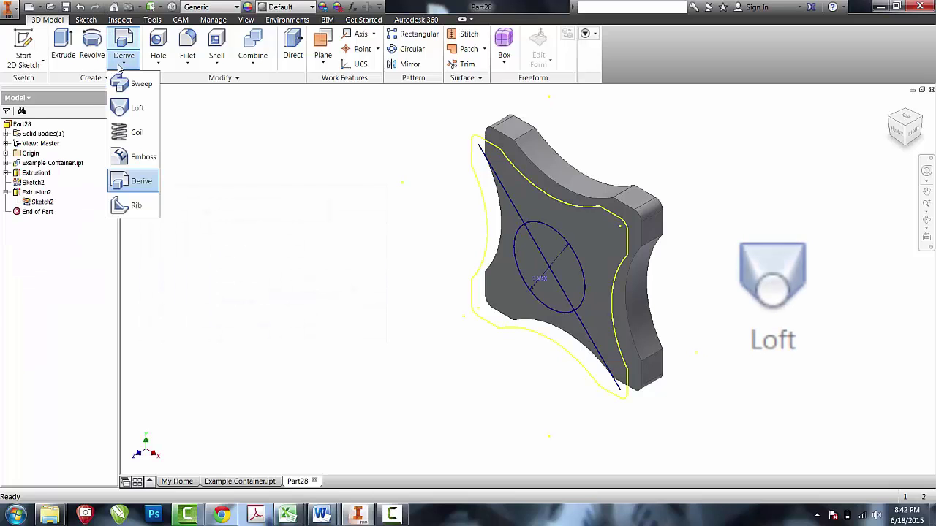
{"action": "left_click", "coordinate": [126, 108]}
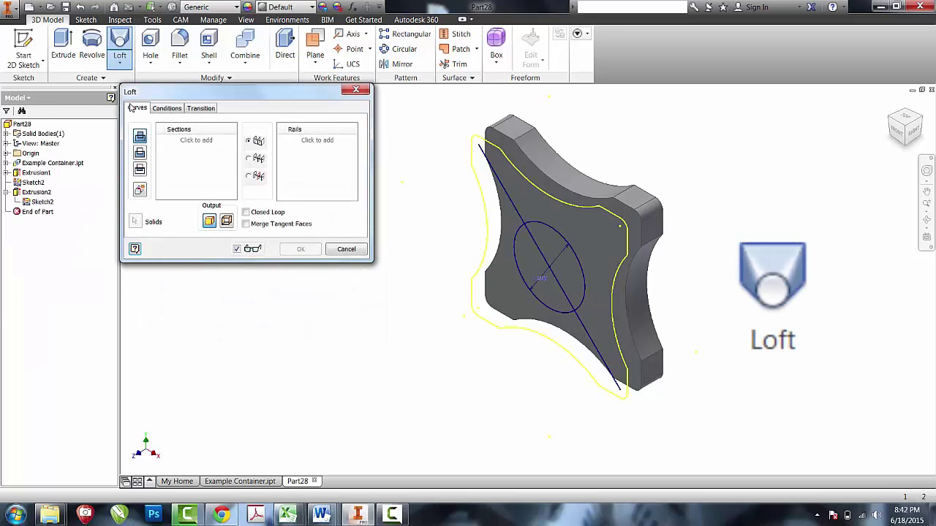
{"action": "left_click", "coordinate": [502, 138]}
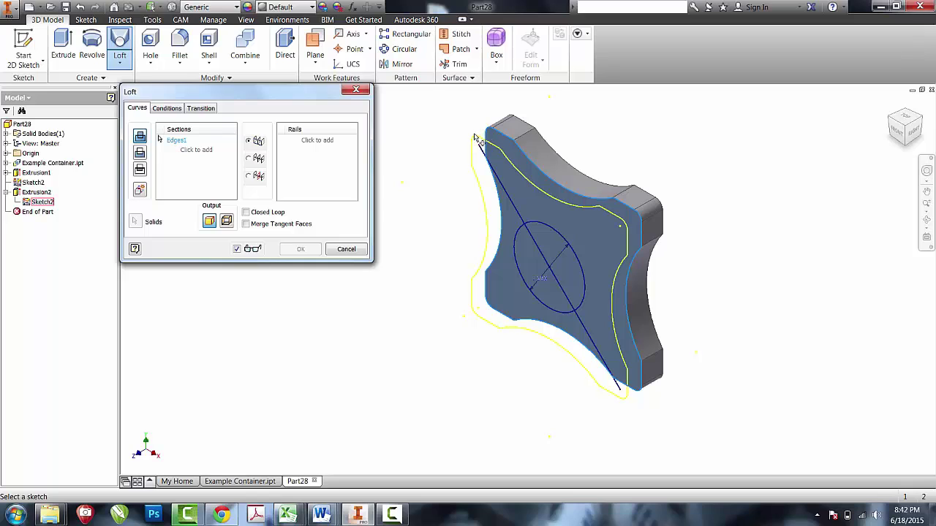
{"action": "left_click", "coordinate": [480, 143]}
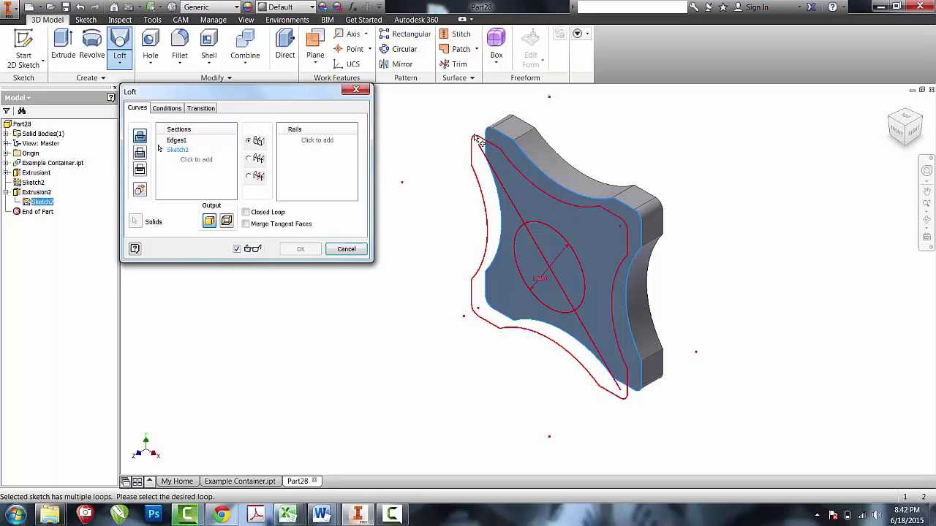
{"action": "left_click", "coordinate": [531, 242]}
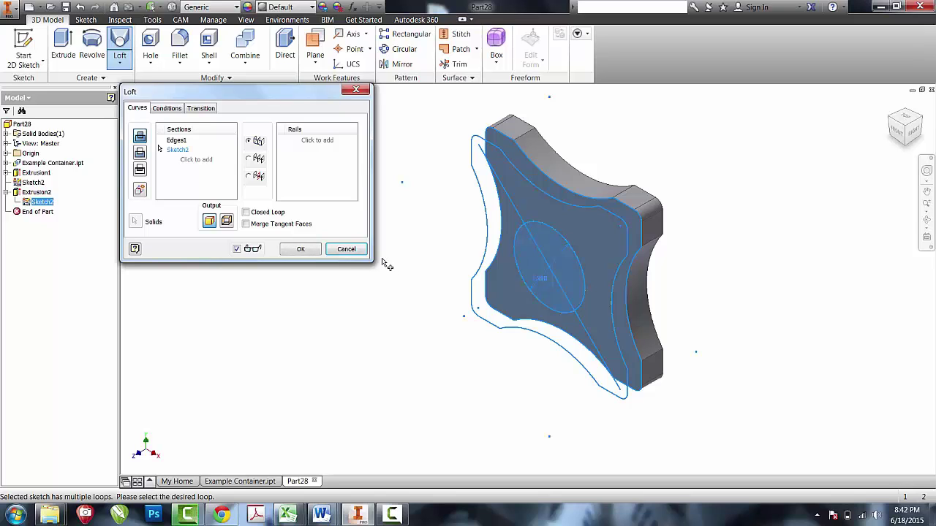
{"action": "left_click", "coordinate": [310, 252]}
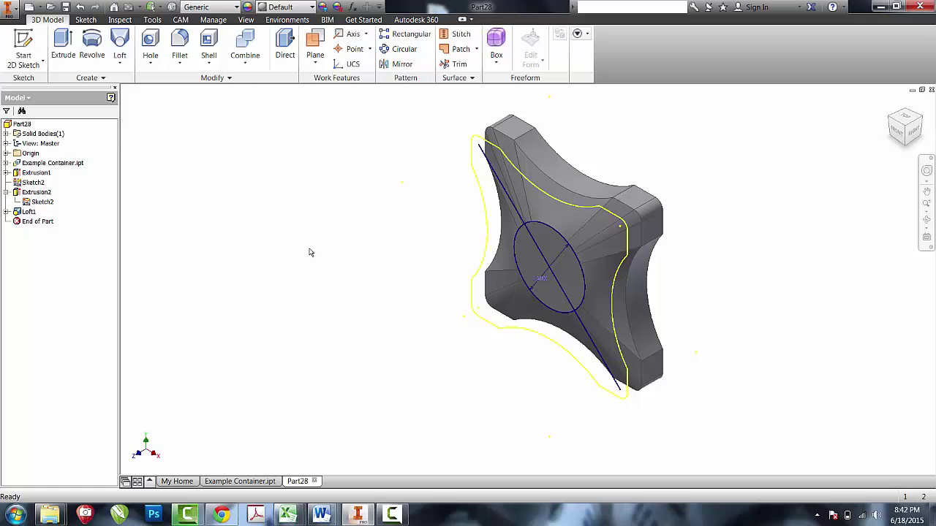
Step: Turn off the visibility of the shared circle sketch used by the second extrusion and the loft
{"action": "right_click", "coordinate": [51, 207]}
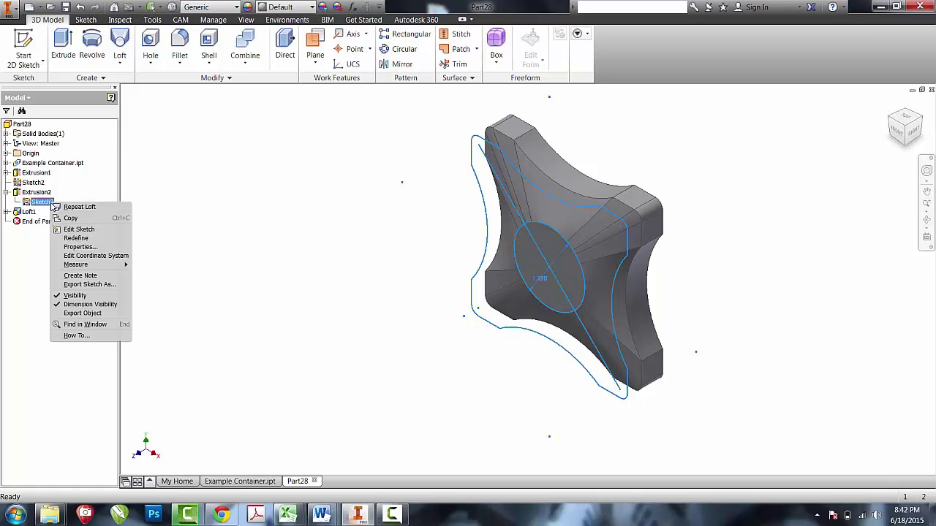
{"action": "left_click", "coordinate": [75, 298]}
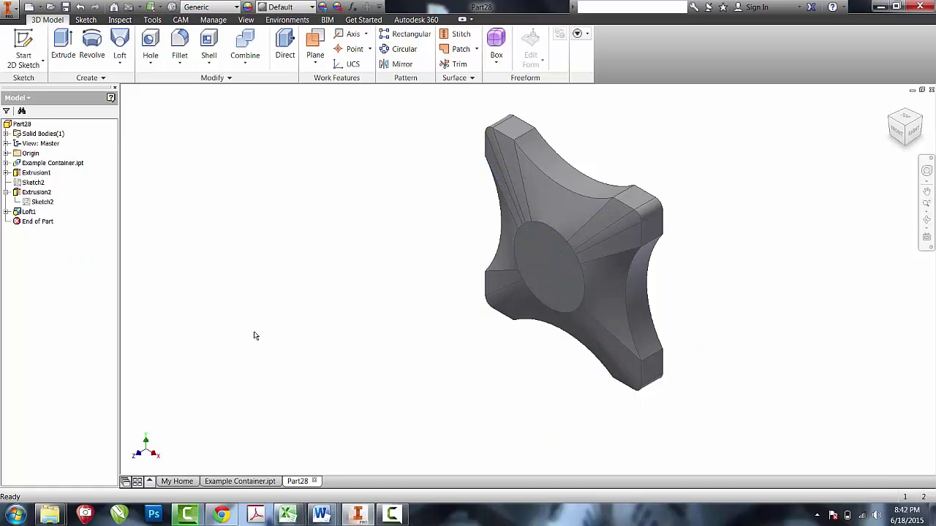
{"action": "left_click", "coordinate": [927, 219]}
{"action": "mouse_move", "coordinate": [619, 271]}
{"action": "left_mouse_down"}
{"action": "mouse_move", "coordinate": [592, 267]}
{"action": "mouse_move", "coordinate": [516, 298]}
{"action": "mouse_move", "coordinate": [595, 288]}
{"action": "mouse_move", "coordinate": [651, 271]}
{"action": "mouse_move", "coordinate": [680, 248]}
{"action": "left_mouse_up"}
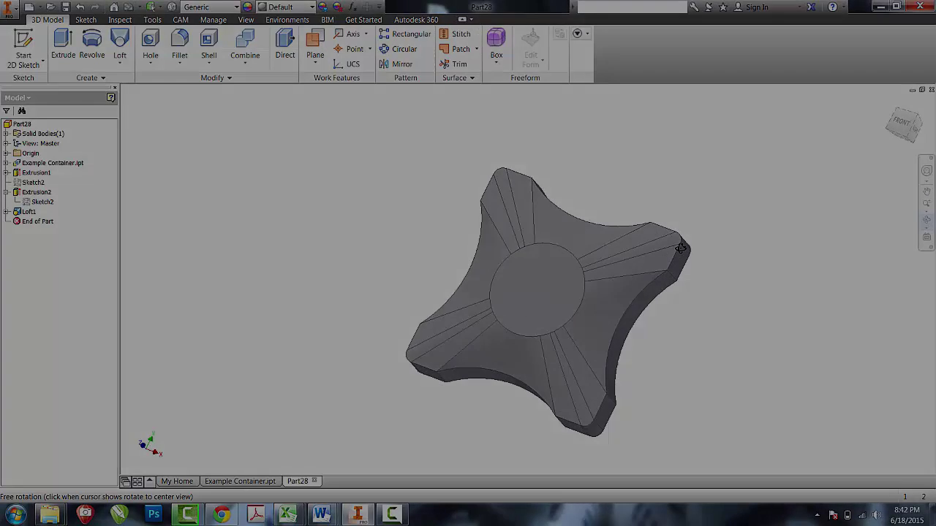